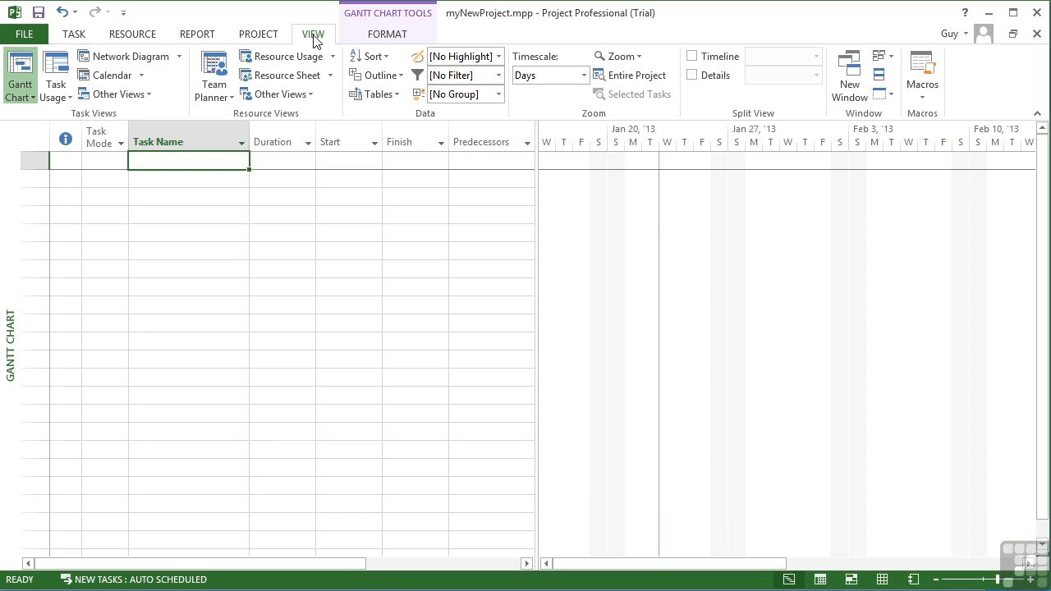
Open the project's advanced properties and review the Statistics, Contents, Custom, General and Summary details
{"action": "left_click", "coordinate": [25, 34]}
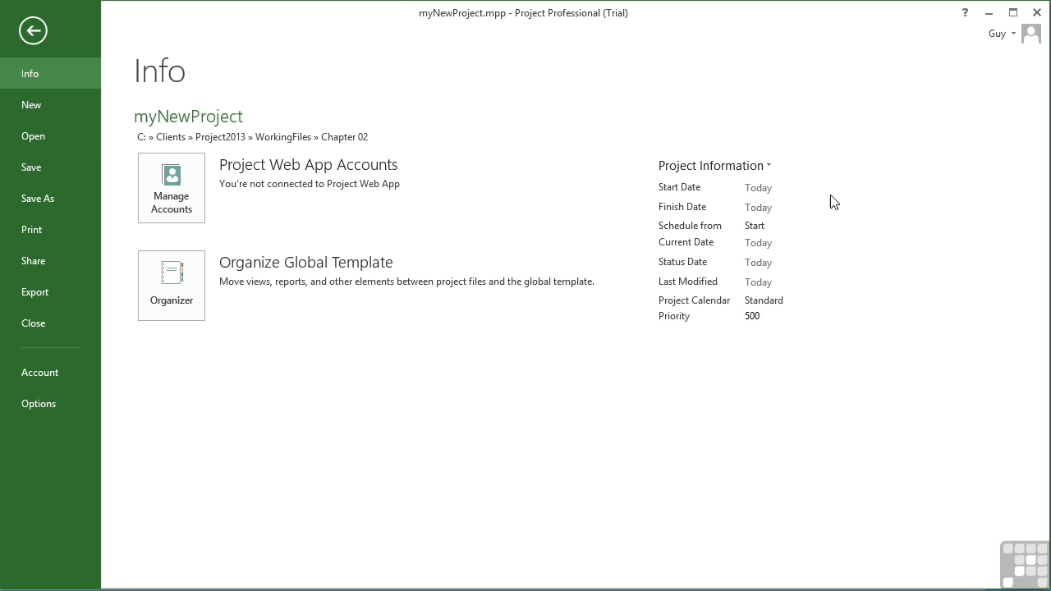
{"action": "left_click", "coordinate": [772, 165]}
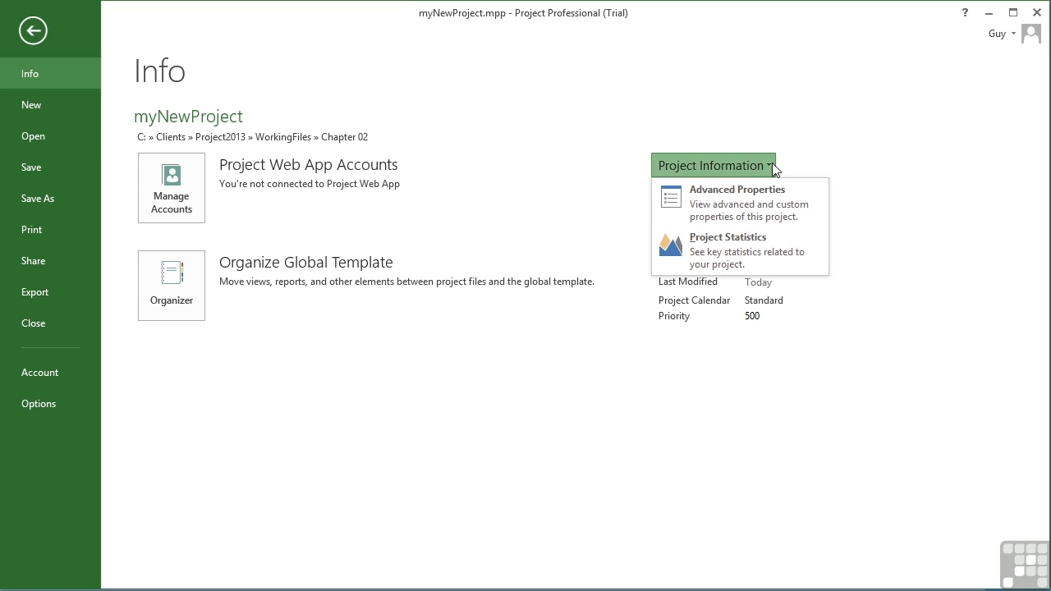
{"action": "left_click", "coordinate": [741, 193]}
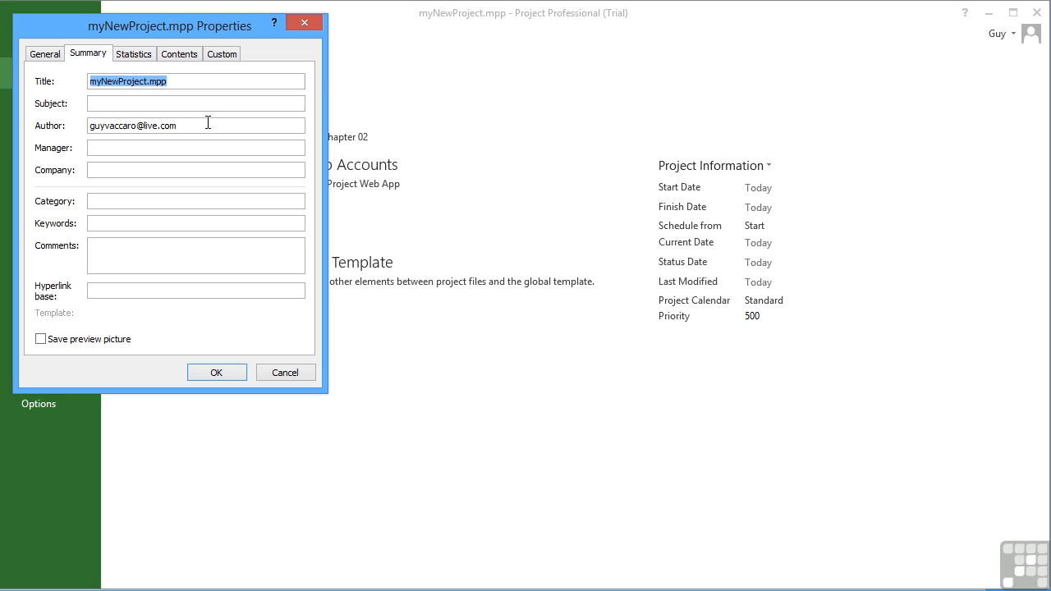
{"action": "left_click_drag", "start_coordinate": [170, 27], "coordinate": [471, 82]}
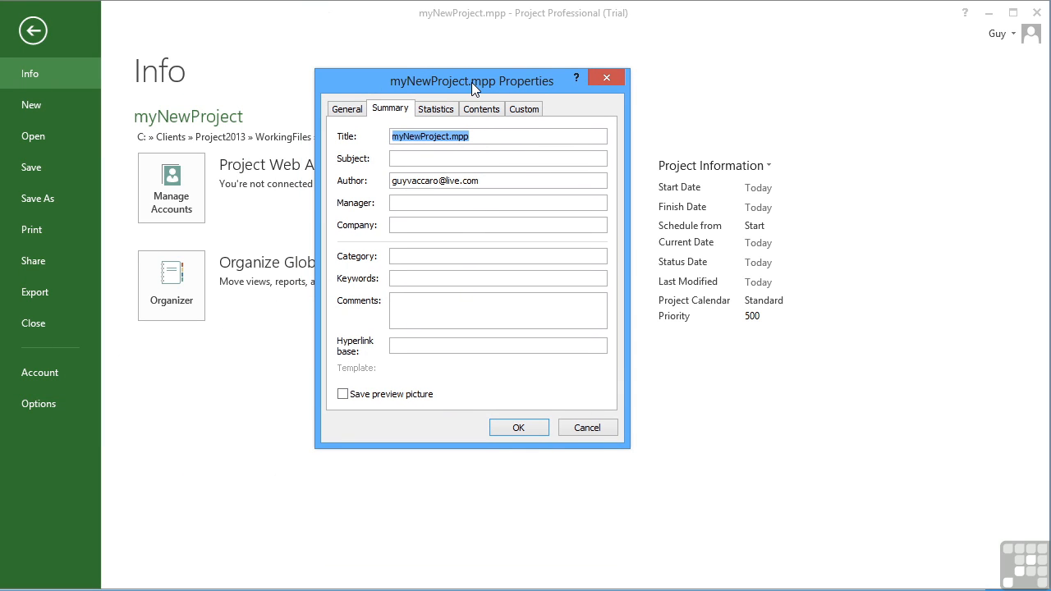
{"action": "left_click", "coordinate": [436, 110]}
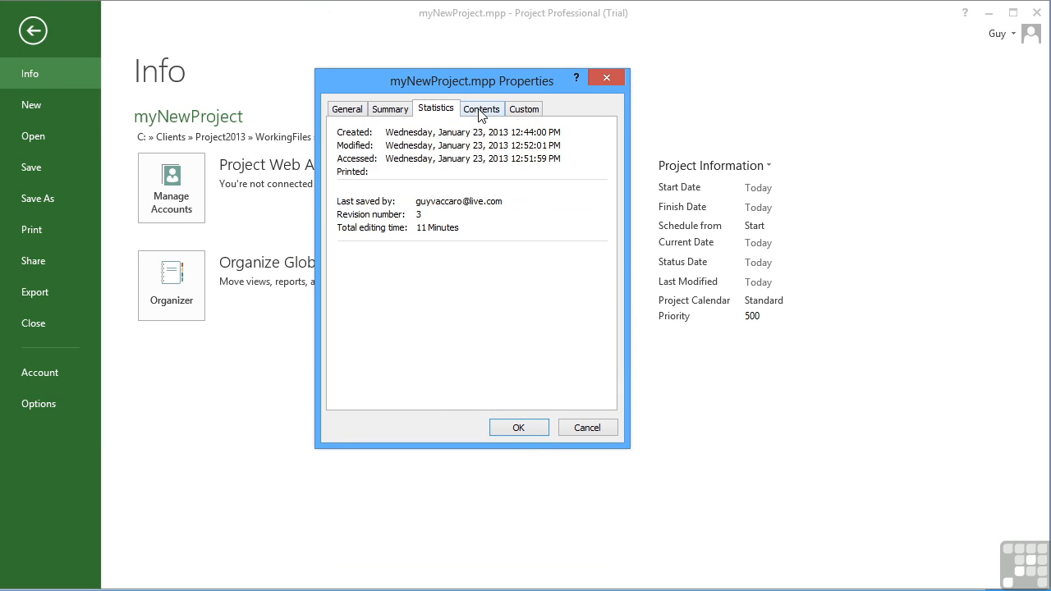
{"action": "left_click", "coordinate": [481, 109]}
{"action": "left_click", "coordinate": [524, 108]}
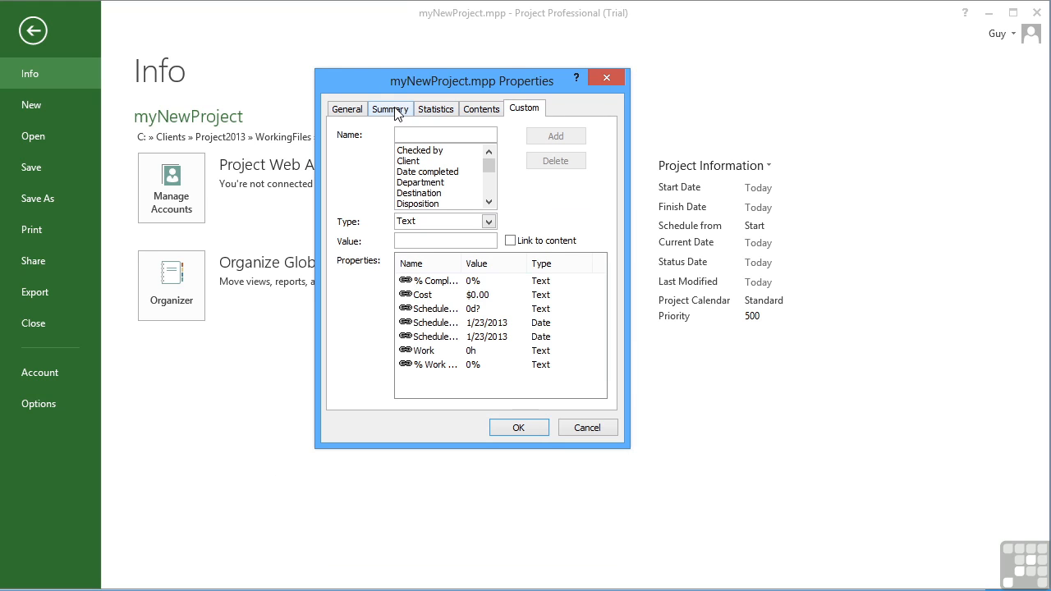
{"action": "key", "text": "ctrl+Tab"}
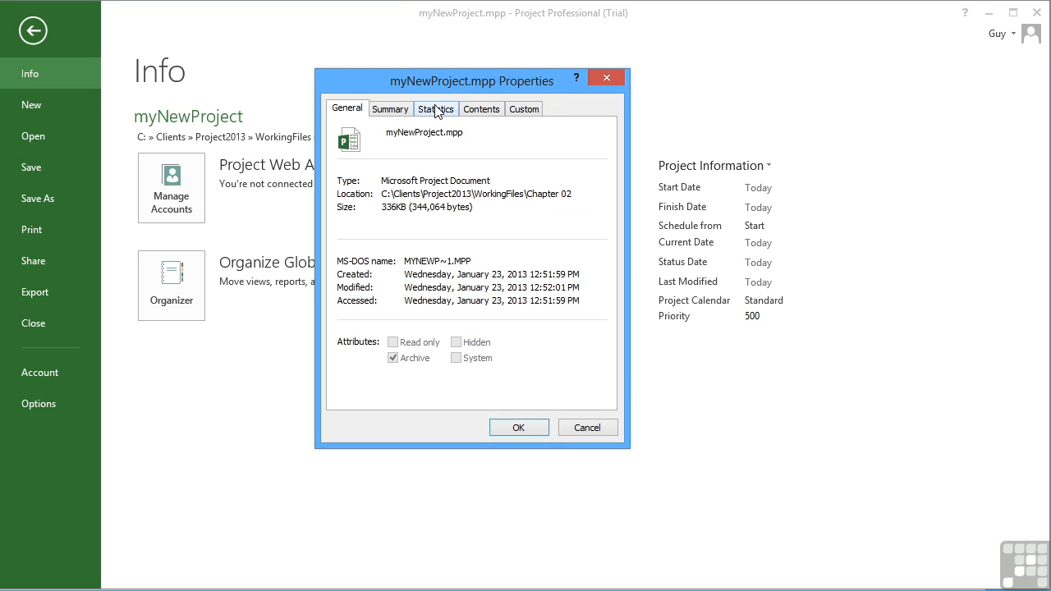
{"action": "key", "text": "ctrl+Tab"}
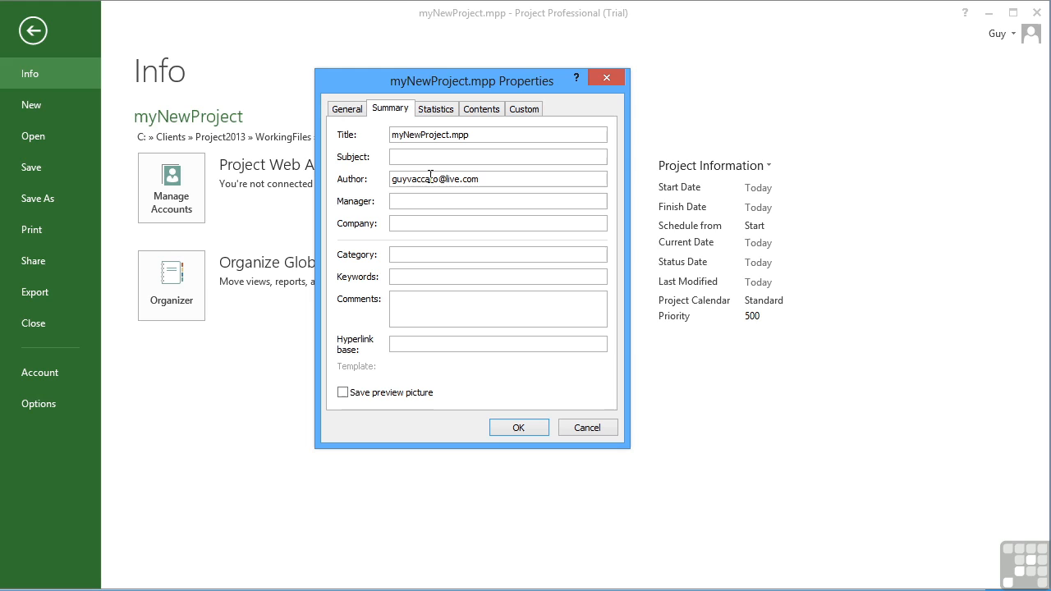
In the project's summary properties, set the title to My New Bedroom and the subject to Bedroom Revitalization
{"action": "key", "text": "BackSpace"}
{"action": "key", "text": "BackSpace"}
{"action": "key", "text": "BackSpace"}
{"action": "key", "text": "BackSpace"}
{"action": "key", "text": "BackSpace"}
{"action": "key", "text": "BackSpace"}
{"action": "key", "text": "BackSpace"}
{"action": "key", "text": "BackSpace"}
{"action": "key", "text": "BackSpace"}
{"action": "key", "text": "BackSpace"}
{"action": "key", "text": "BackSpace"}
{"action": "key", "text": "BackSpace"}
{"action": "key", "text": "BackSpace"}
{"action": "key", "text": "BackSpace"}
{"action": "key", "text": "BackSpace"}
{"action": "key", "text": "BackSpace"}
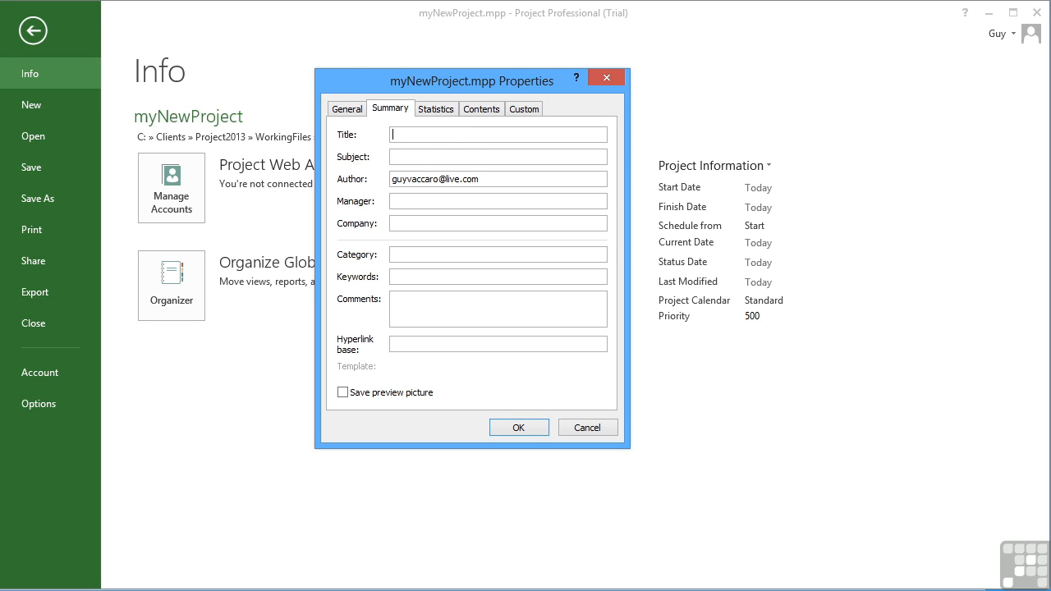
{"action": "type", "text": "My New "}
{"action": "type", "text": "Bedroom"}
{"action": "type", "text": "Bedroom"}
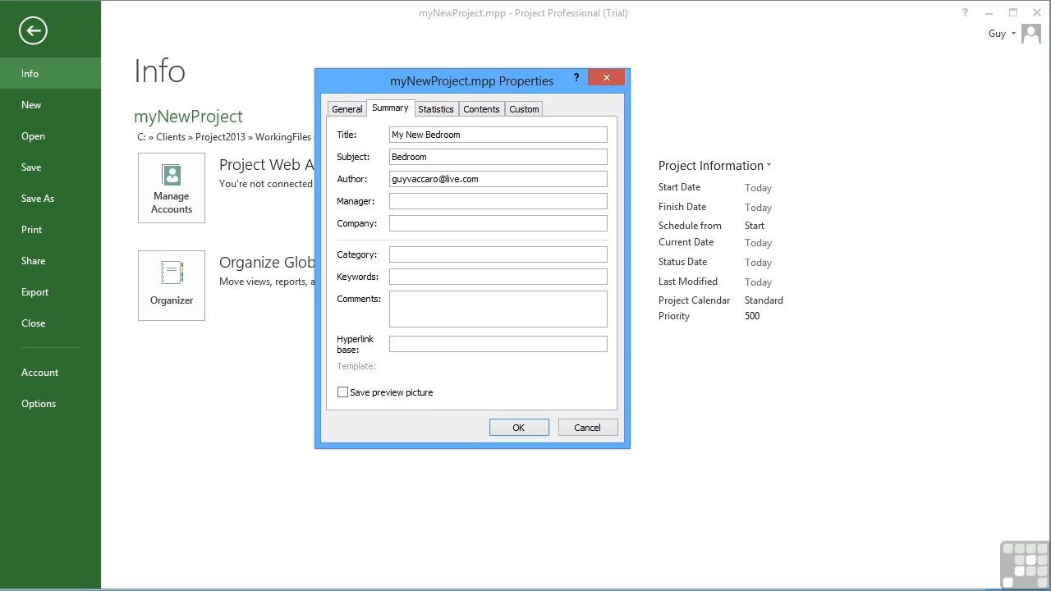
{"action": "type", "text": " Revitalization"}
Replace the author's e-mail address with the author's full name and enter the manager's name
{"action": "key", "text": "BackSpace"}
{"action": "key", "text": "BackSpace"}
{"action": "key", "text": "BackSpace"}
{"action": "key", "text": "BackSpace"}
{"action": "key", "text": "BackSpace"}
{"action": "key", "text": "BackSpace"}
{"action": "key", "text": "BackSpace"}
{"action": "key", "text": "BackSpace"}
{"action": "key", "text": "BackSpace"}
{"action": "key", "text": "BackSpace"}
{"action": "key", "text": "BackSpace"}
{"action": "key", "text": "BackSpace"}
{"action": "key", "text": "BackSpace"}
{"action": "key", "text": "BackSpace"}
{"action": "key", "text": "BackSpace"}
{"action": "key", "text": "BackSpace"}
{"action": "key", "text": "BackSpace"}
{"action": "key", "text": "BackSpace"}
{"action": "key", "text": "BackSpace"}
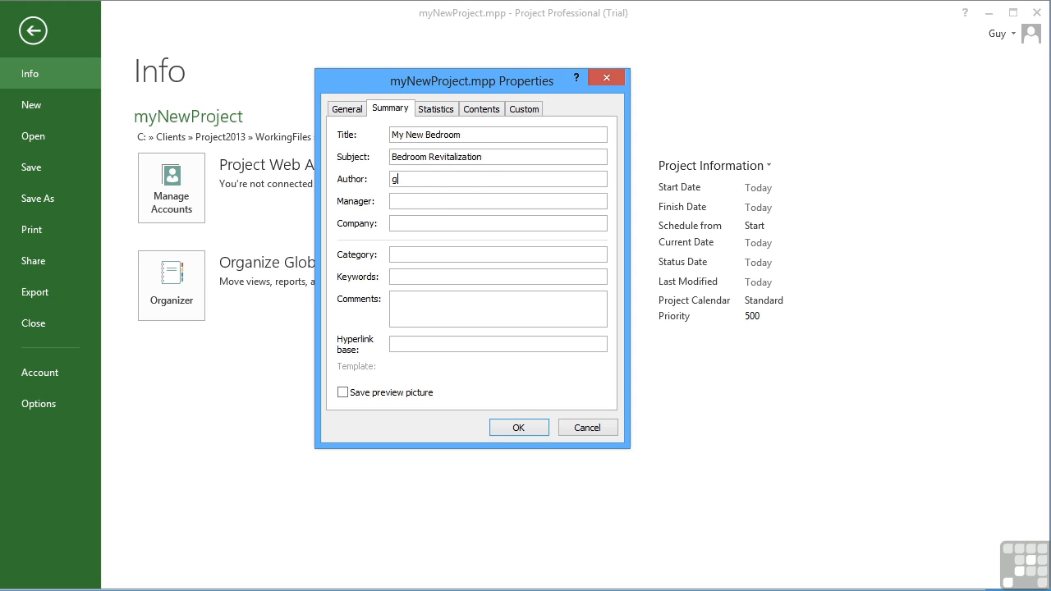
{"action": "type", "text": "Guy Vaccaro"}
{"action": "type", "text": "Mickey Mouse"}
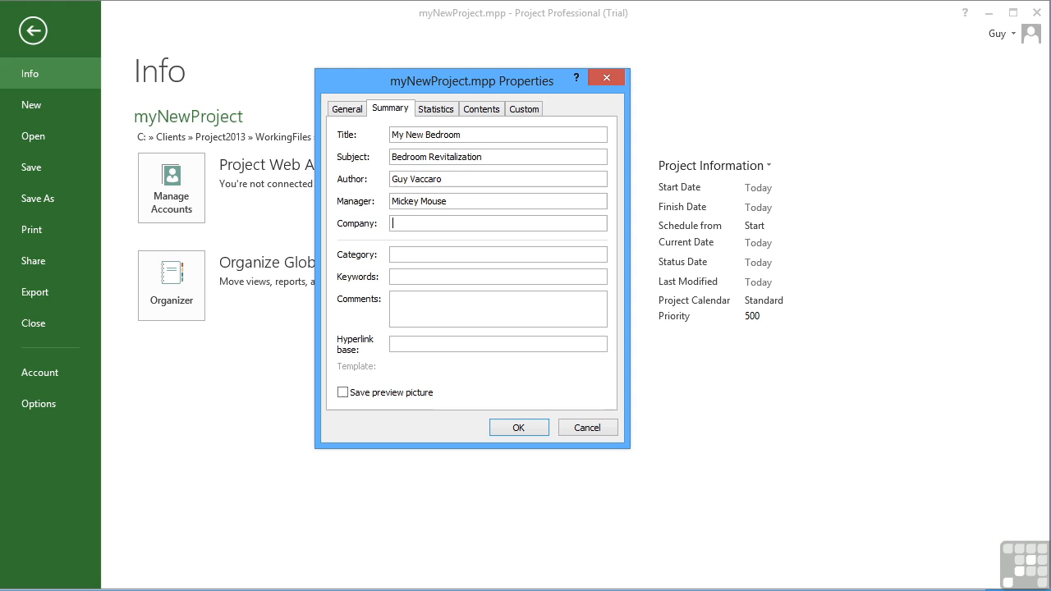
Enter Builders Inc as the company and accept the project's summary properties
{"action": "key", "text": "Tab"}
{"action": "type", "text": "Builders Inc"}
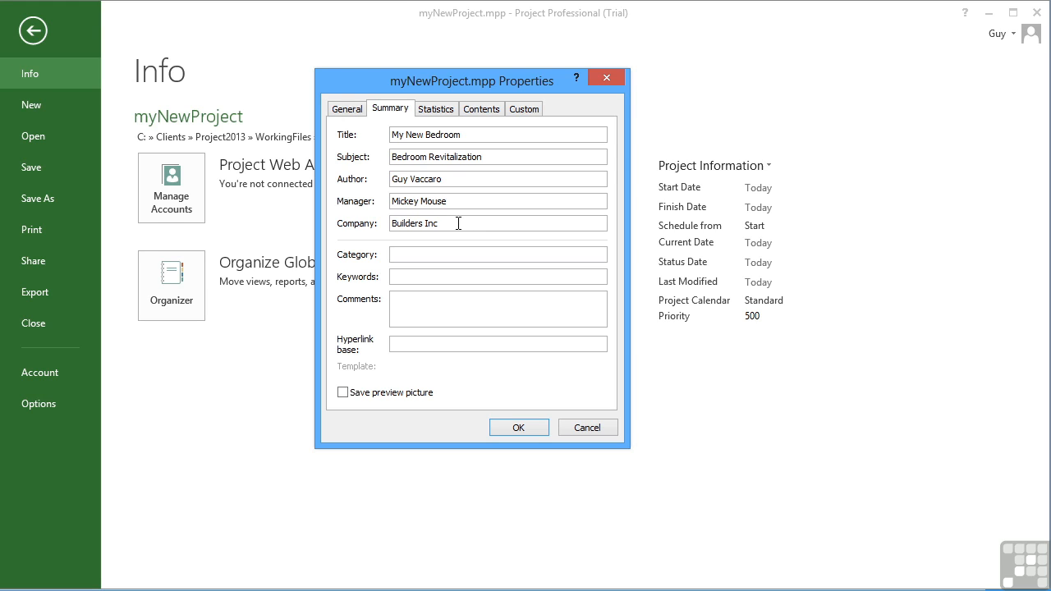
{"action": "left_click", "coordinate": [465, 179]}
{"action": "left_click", "coordinate": [519, 428]}
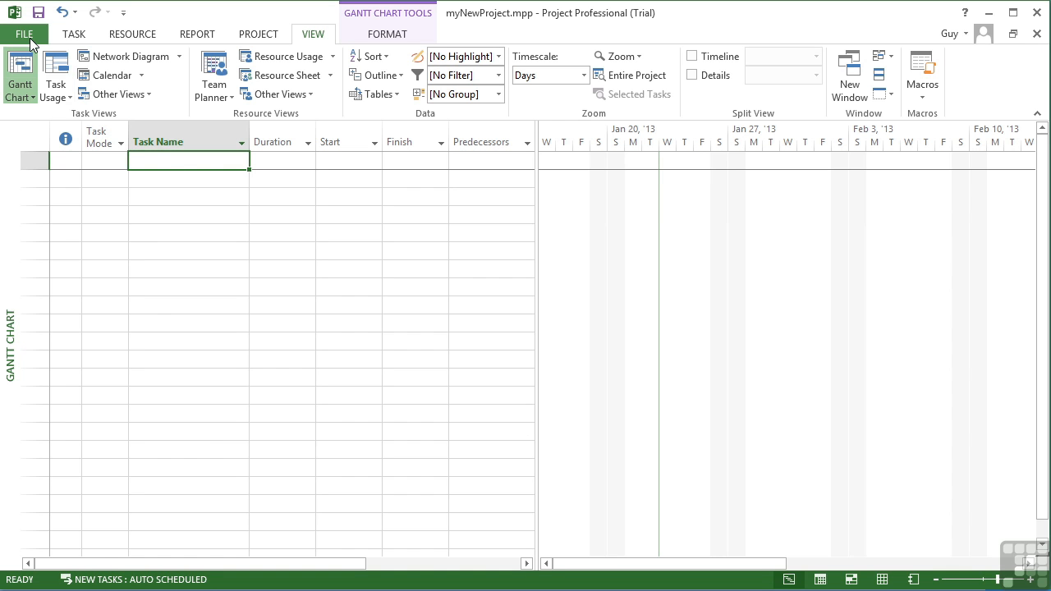
Reopen the project's advanced properties, check the saved summary entries, and close them
{"action": "left_click", "coordinate": [25, 36]}
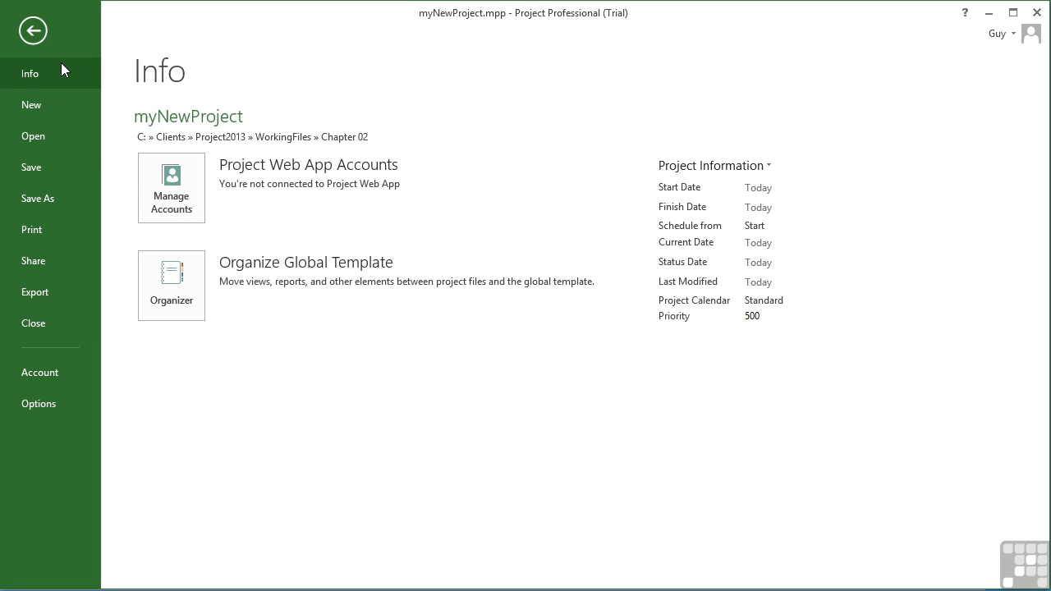
{"action": "left_click", "coordinate": [772, 165]}
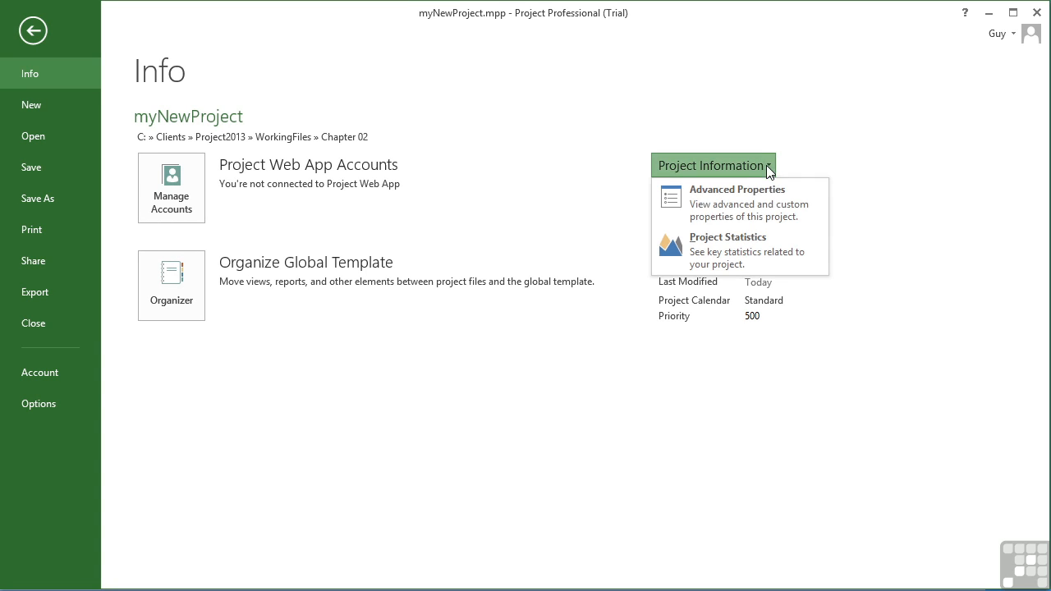
{"action": "left_click", "coordinate": [752, 192]}
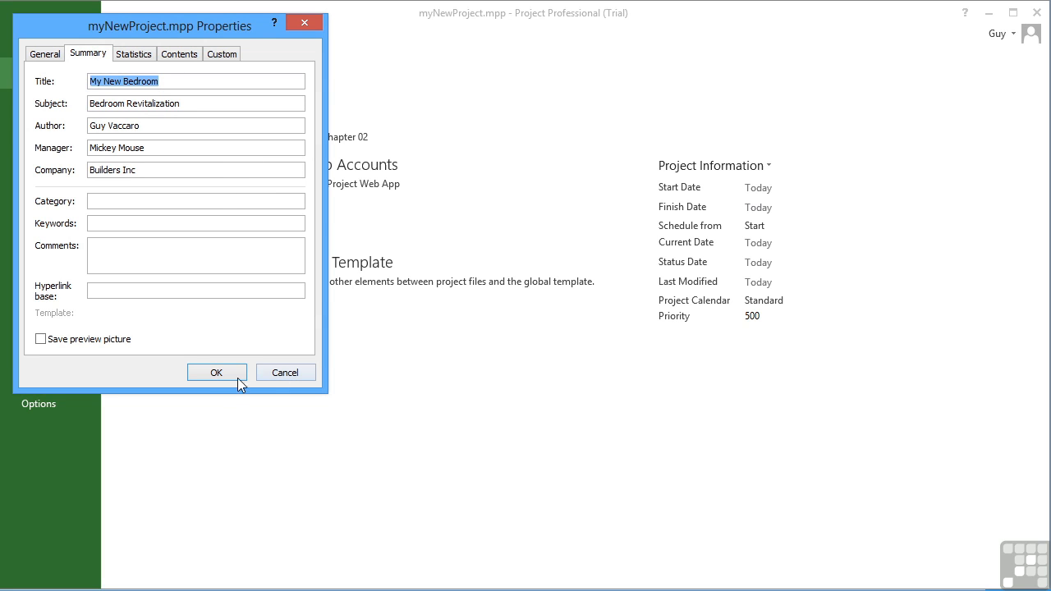
{"action": "left_click", "coordinate": [216, 374]}
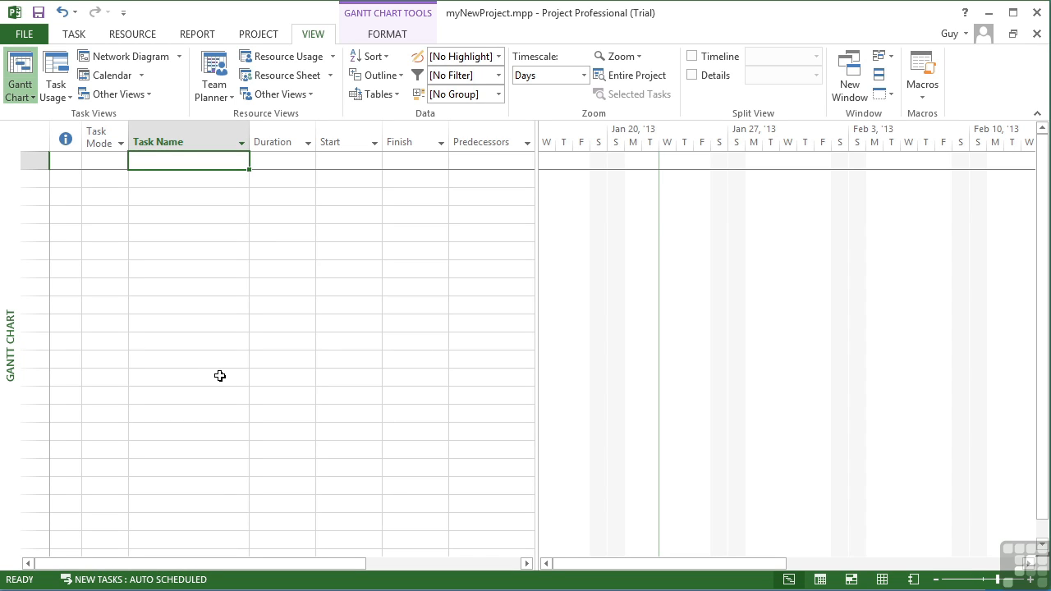
In the Project Information settings, try scheduling from Project Finish Date and switch back to Project Start Date
{"action": "left_click", "coordinate": [258, 35]}
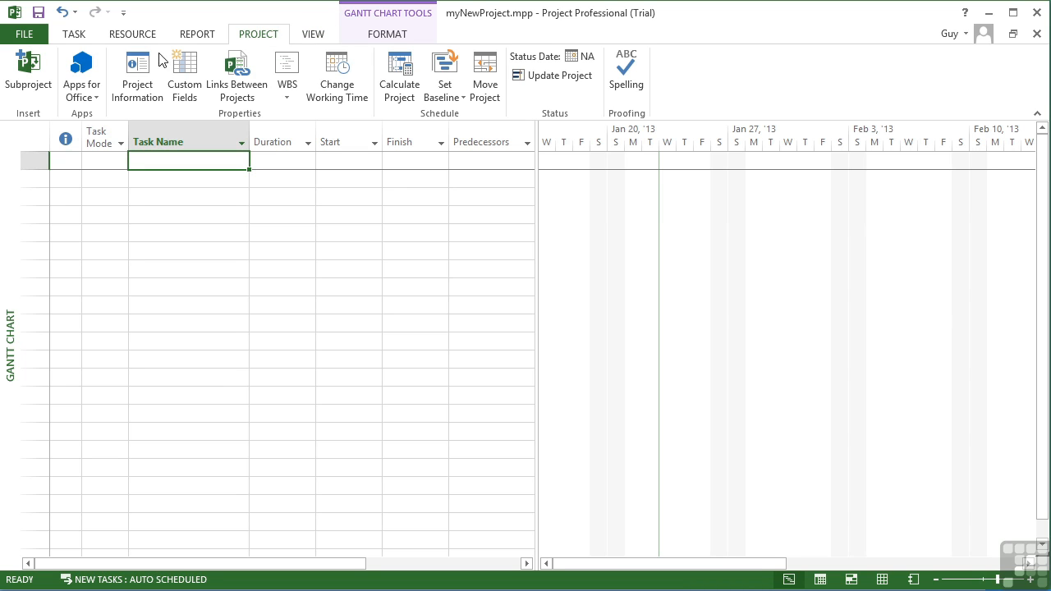
{"action": "left_click", "coordinate": [144, 70]}
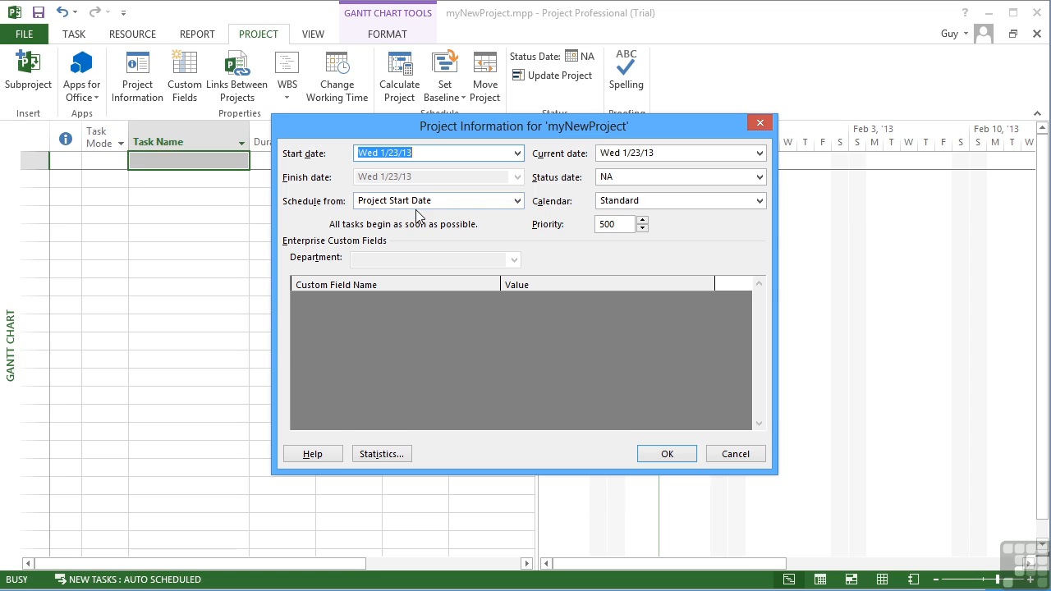
{"action": "left_click", "coordinate": [517, 201]}
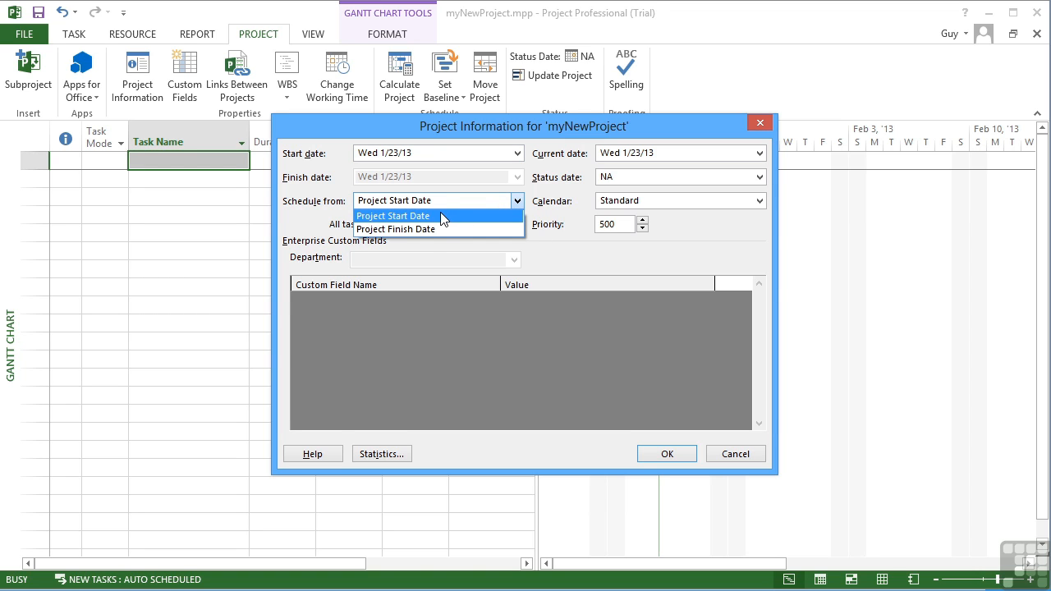
{"action": "left_click", "coordinate": [399, 231]}
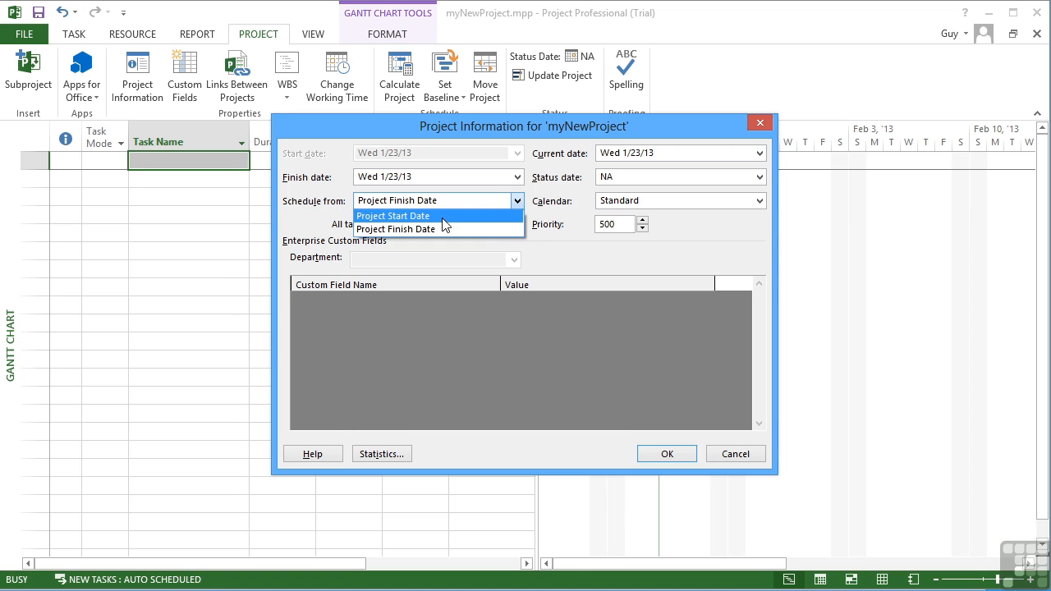
{"action": "left_click", "coordinate": [460, 216]}
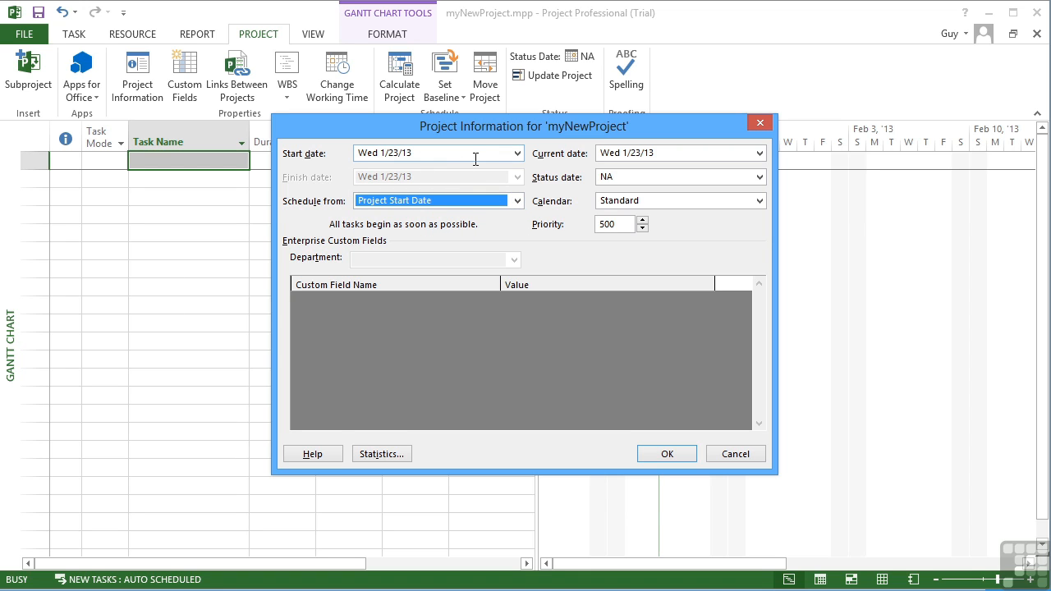
With scheduling from Project Start Date, set the project's start date to Tue 1/1/13
{"action": "key", "text": "alt+Down"}
{"action": "key", "text": "Down"}
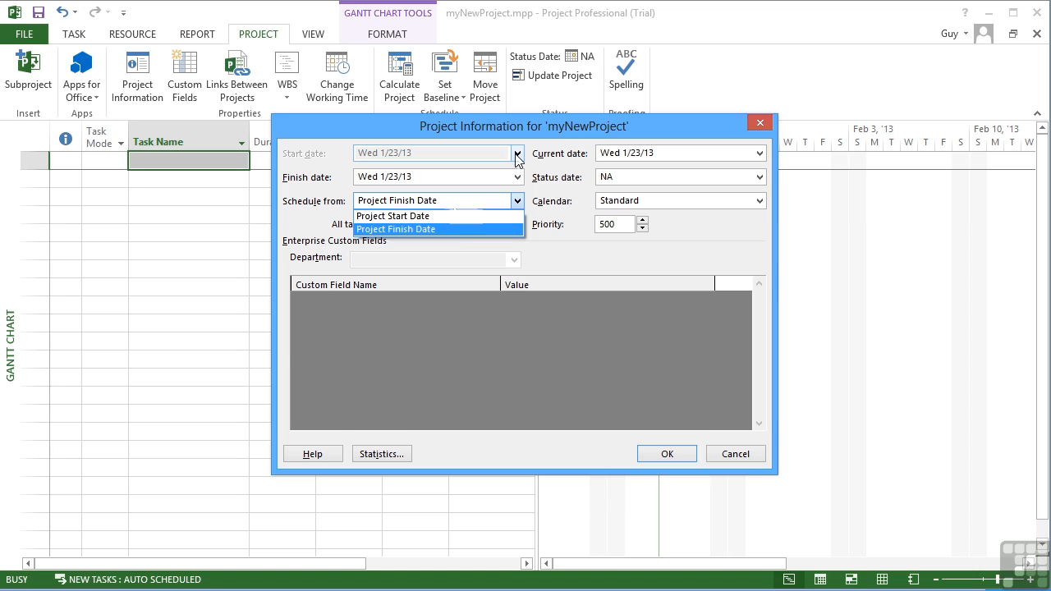
{"action": "key", "text": "Escape"}
{"action": "left_click", "coordinate": [517, 154]}
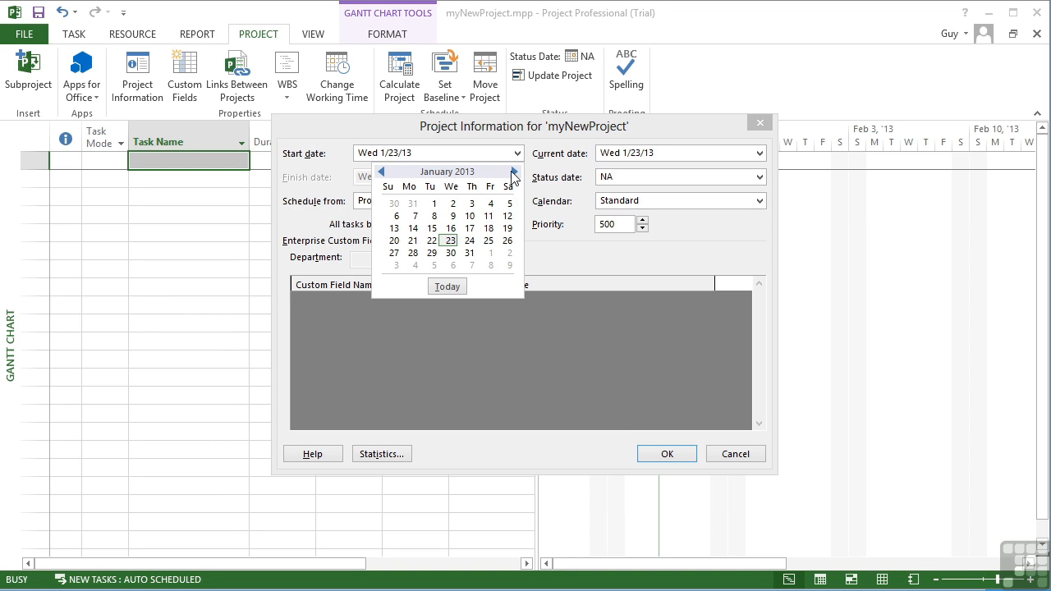
{"action": "left_click", "coordinate": [435, 204]}
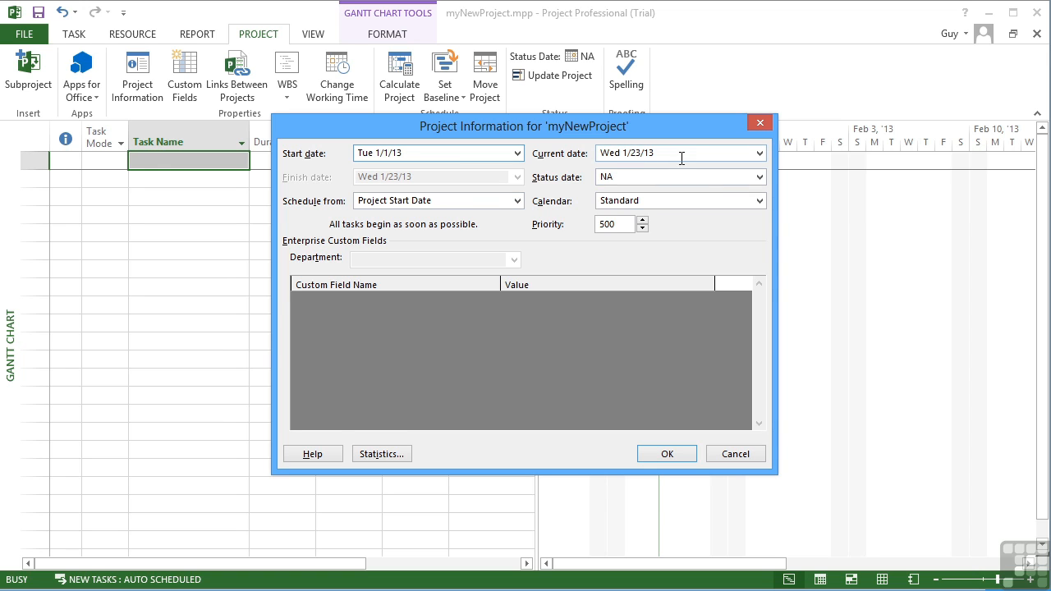
Check the current date, status date and calendar options, keep the Standard calendar, and accept the project information
{"action": "left_click", "coordinate": [760, 154]}
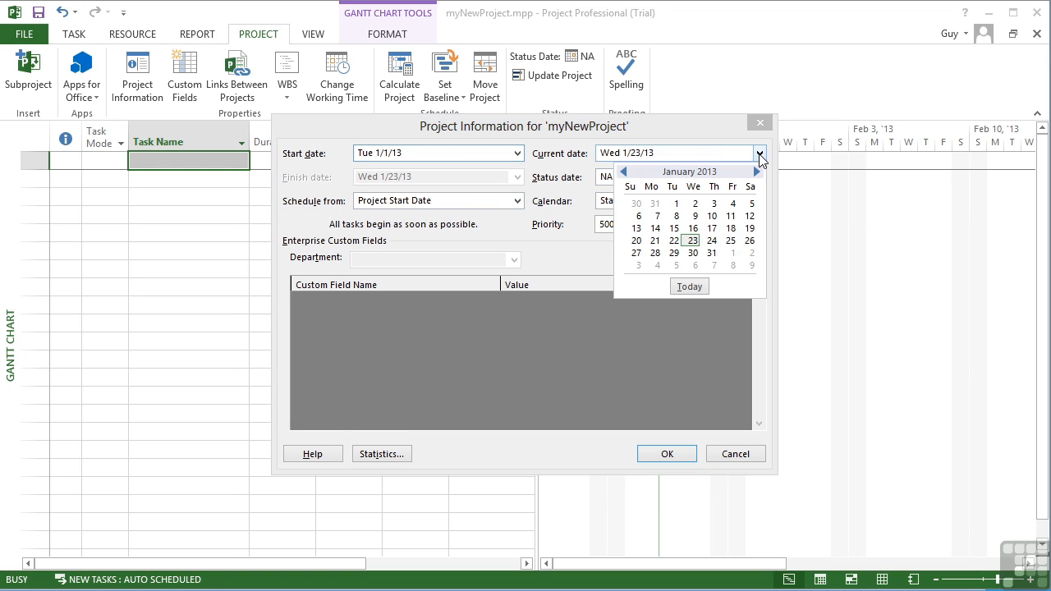
{"action": "left_click", "coordinate": [737, 153]}
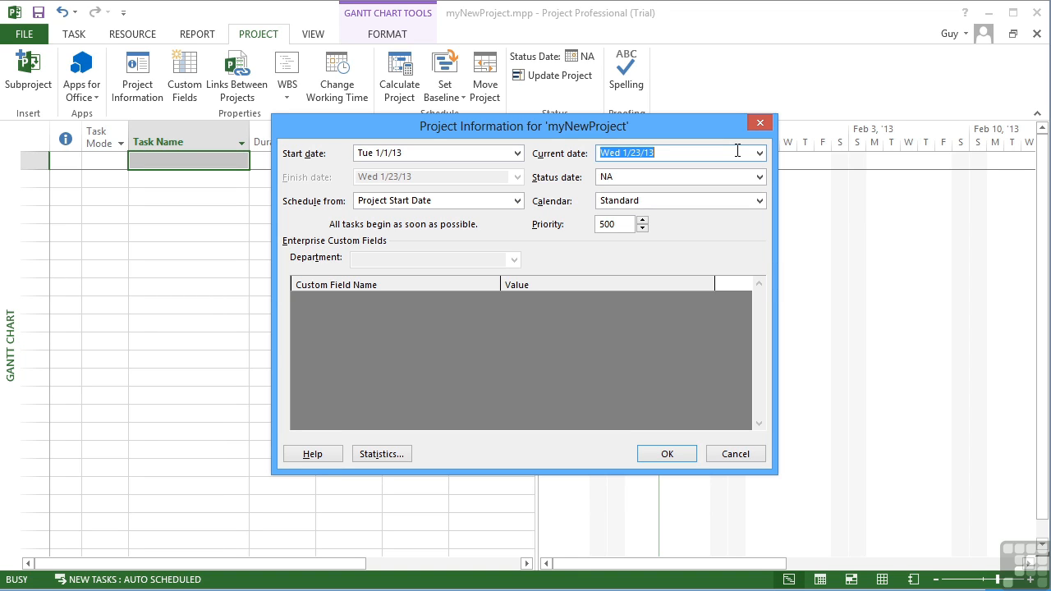
{"action": "left_click", "coordinate": [654, 179]}
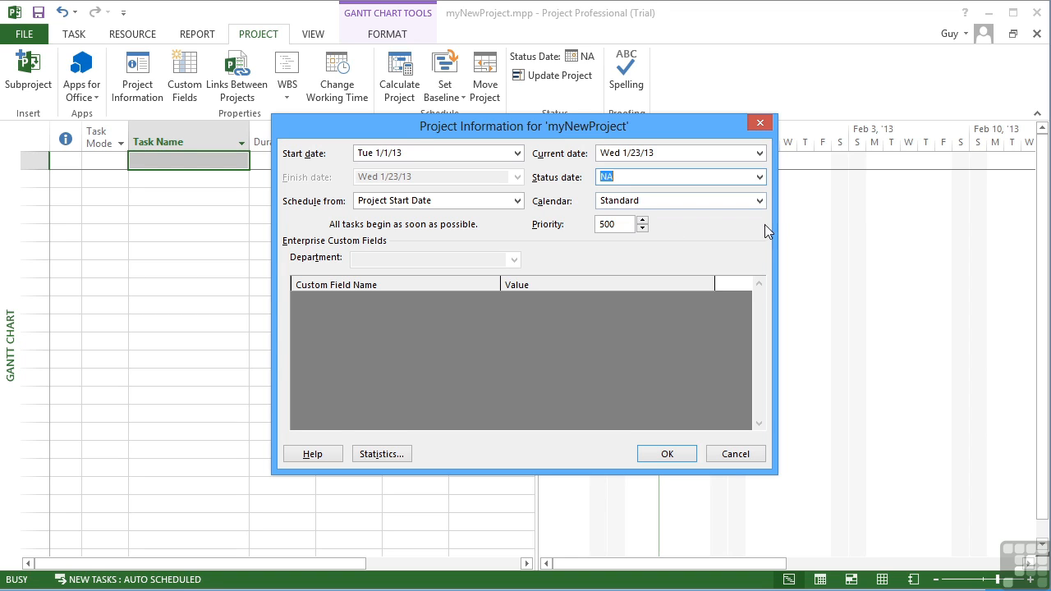
{"action": "left_click", "coordinate": [760, 202]}
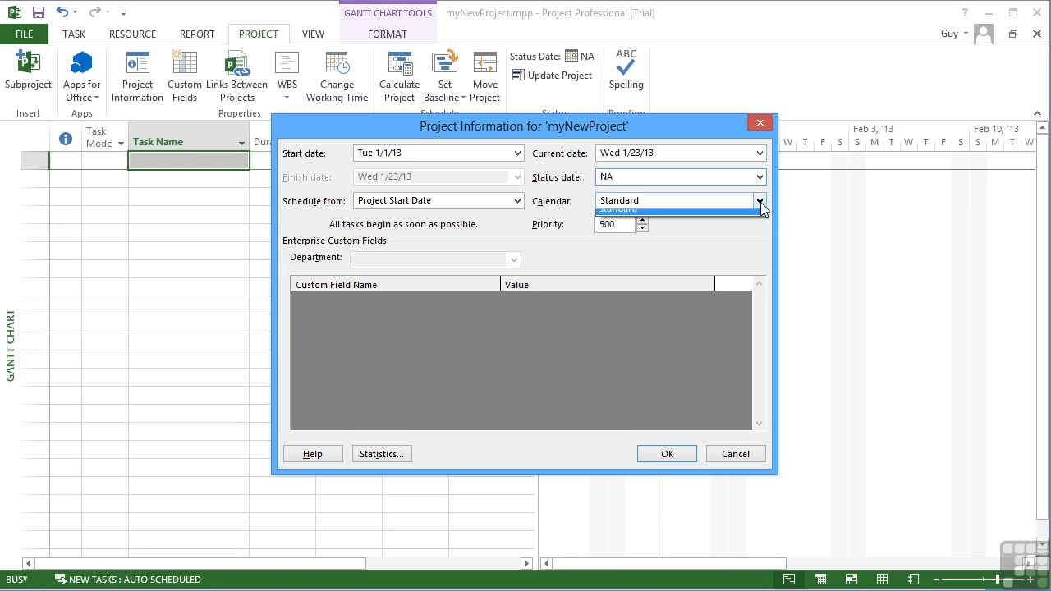
{"action": "left_click", "coordinate": [673, 200]}
{"action": "left_click_drag", "start_coordinate": [689, 128], "coordinate": [502, 127]}
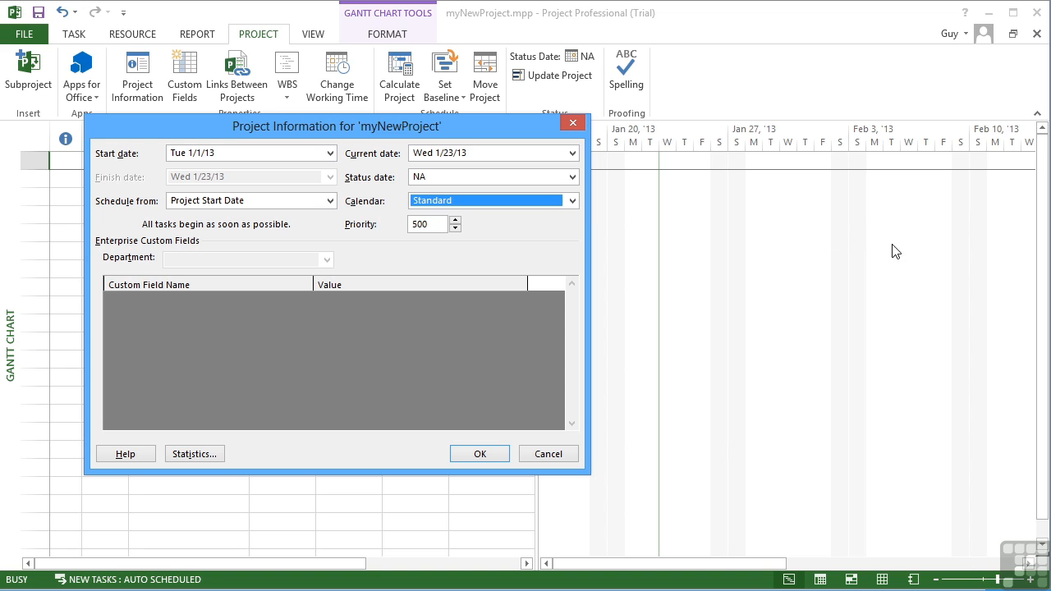
{"action": "left_click_drag", "start_coordinate": [478, 126], "coordinate": [677, 114]}
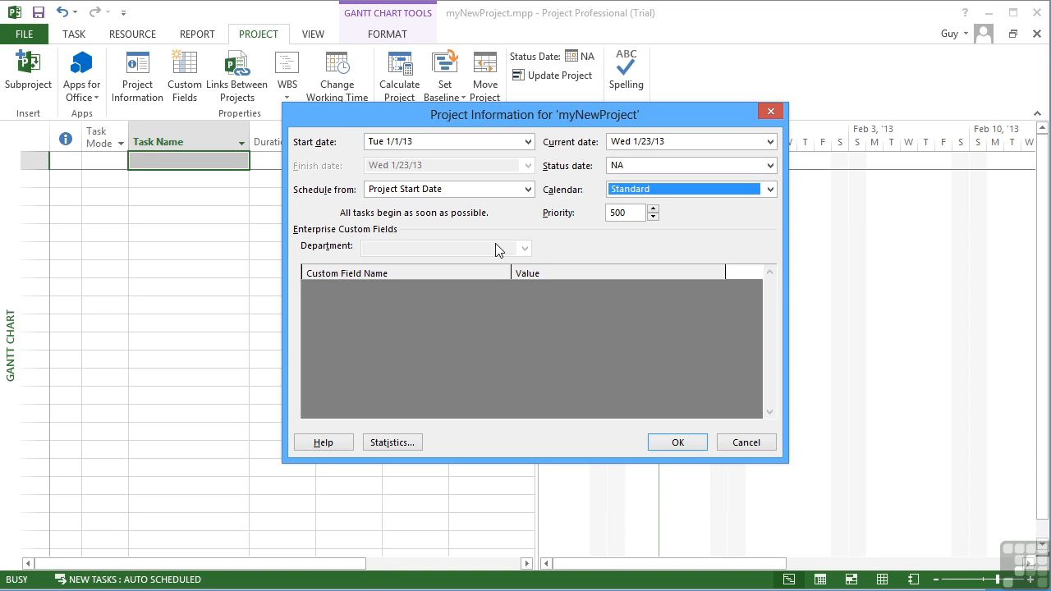
{"action": "left_click", "coordinate": [697, 442]}
View the project information in the file details and the summary in advanced properties, and return to the Gantt chart
{"action": "left_click", "coordinate": [25, 34]}
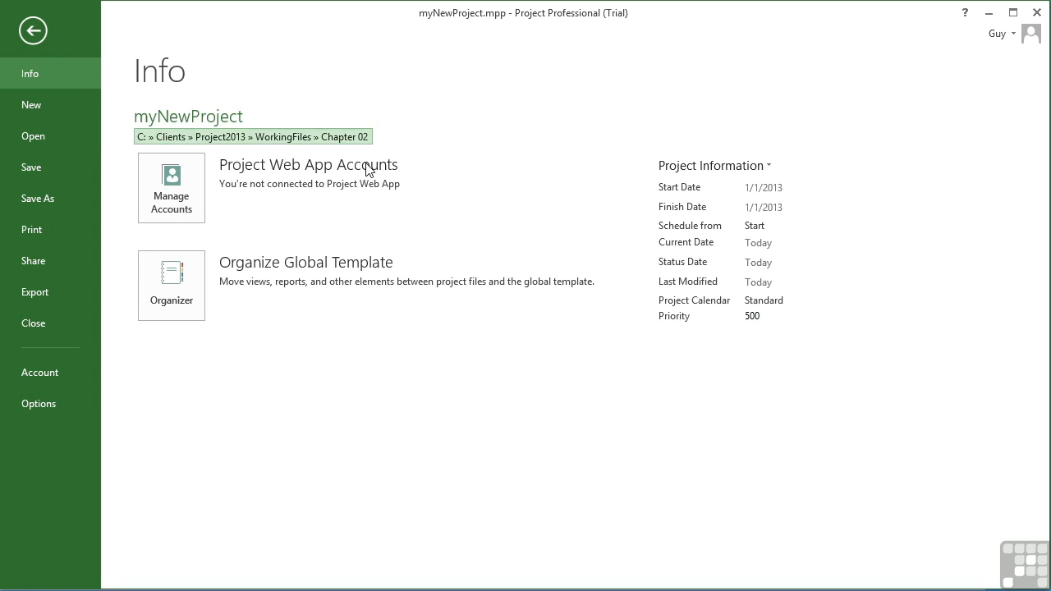
{"action": "left_click", "coordinate": [751, 165]}
{"action": "left_click", "coordinate": [743, 191]}
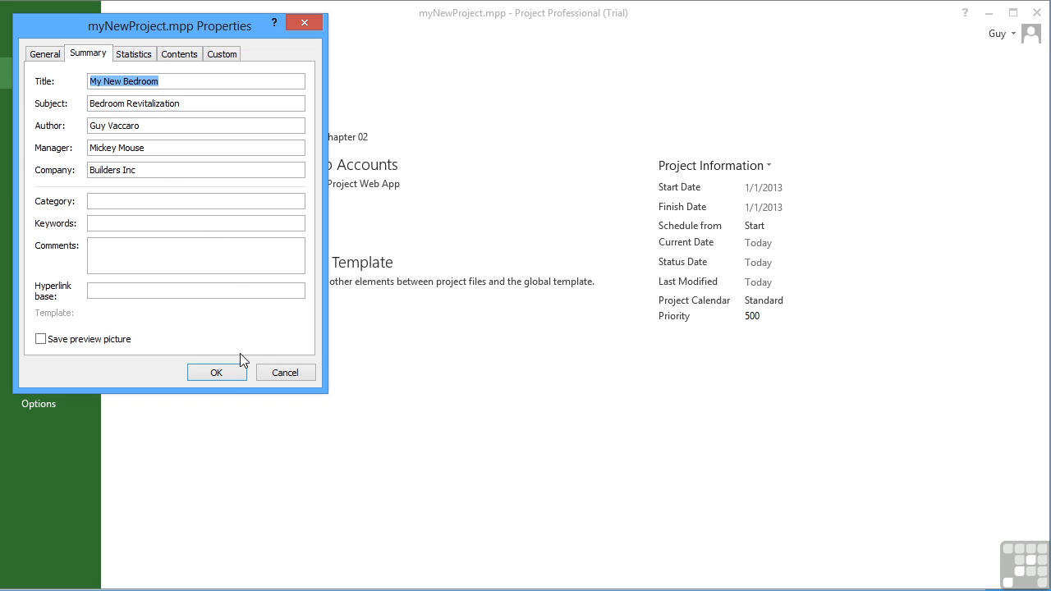
{"action": "left_click", "coordinate": [228, 373]}
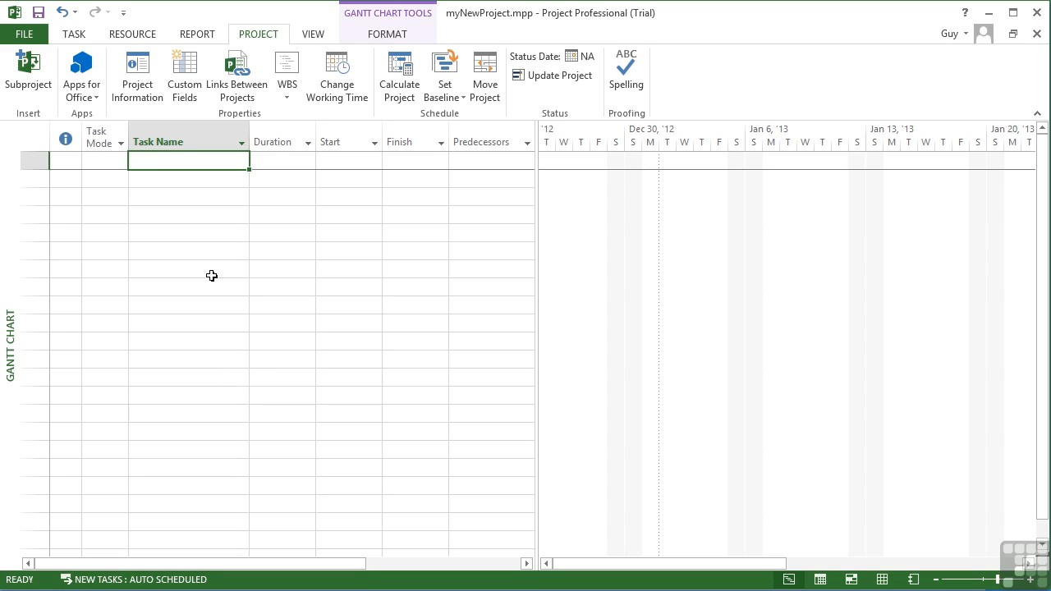
Examine the start date and the schedule-from options in the file's project details, leave them as they are, and return to the Gantt chart
{"action": "left_click", "coordinate": [27, 34]}
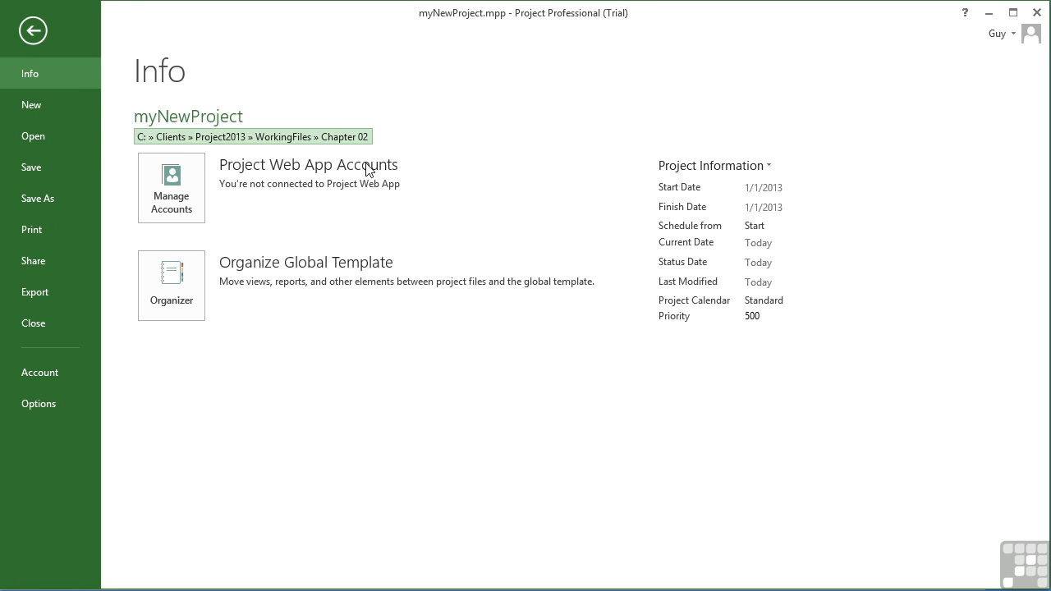
{"action": "left_click", "coordinate": [804, 188]}
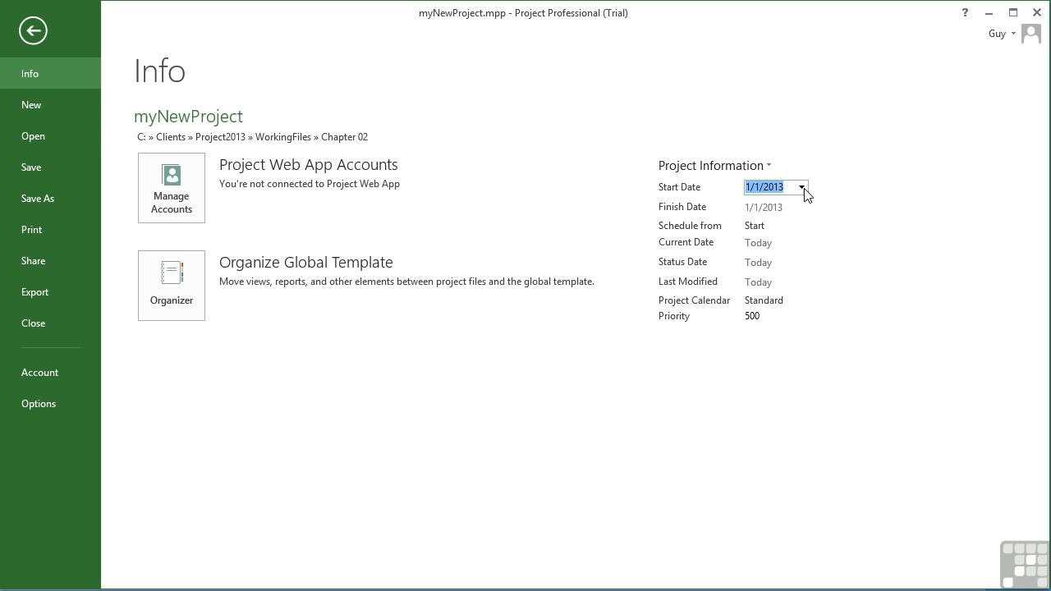
{"action": "left_click", "coordinate": [822, 187]}
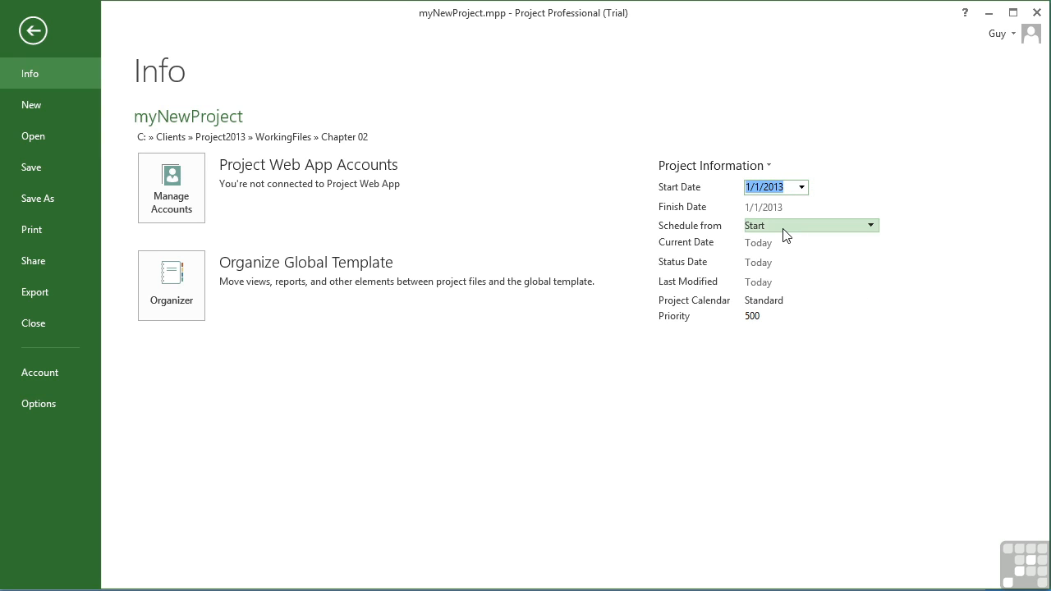
{"action": "left_click", "coordinate": [871, 226]}
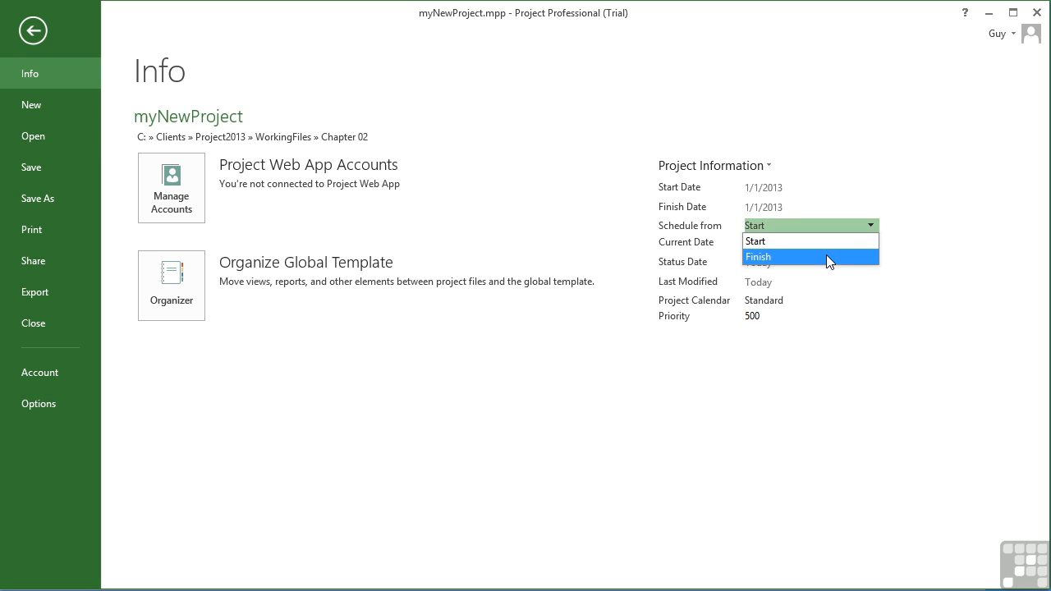
{"action": "left_click", "coordinate": [890, 227]}
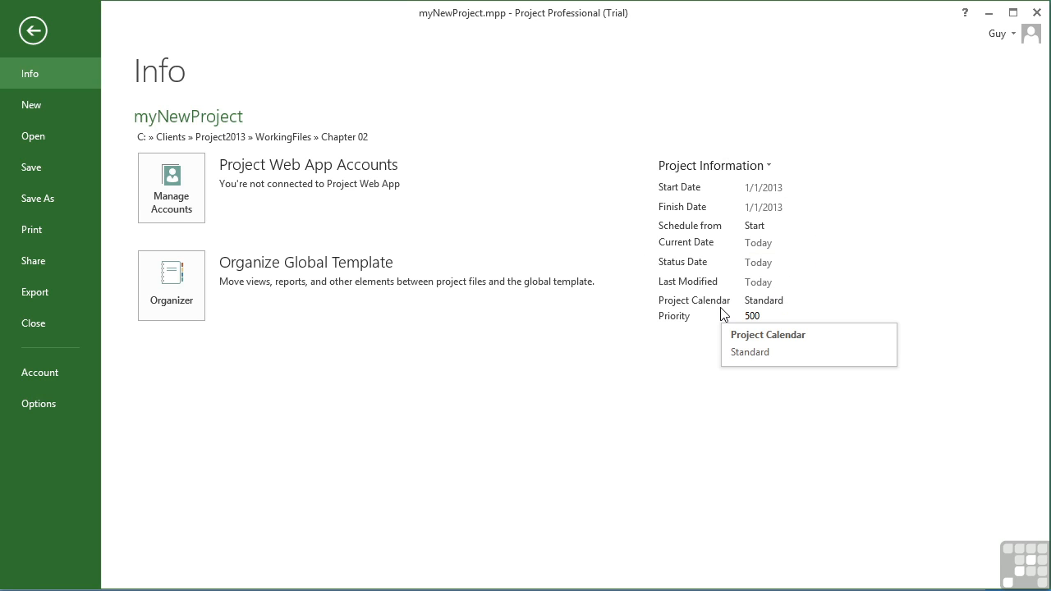
{"action": "left_click", "coordinate": [45, 32]}
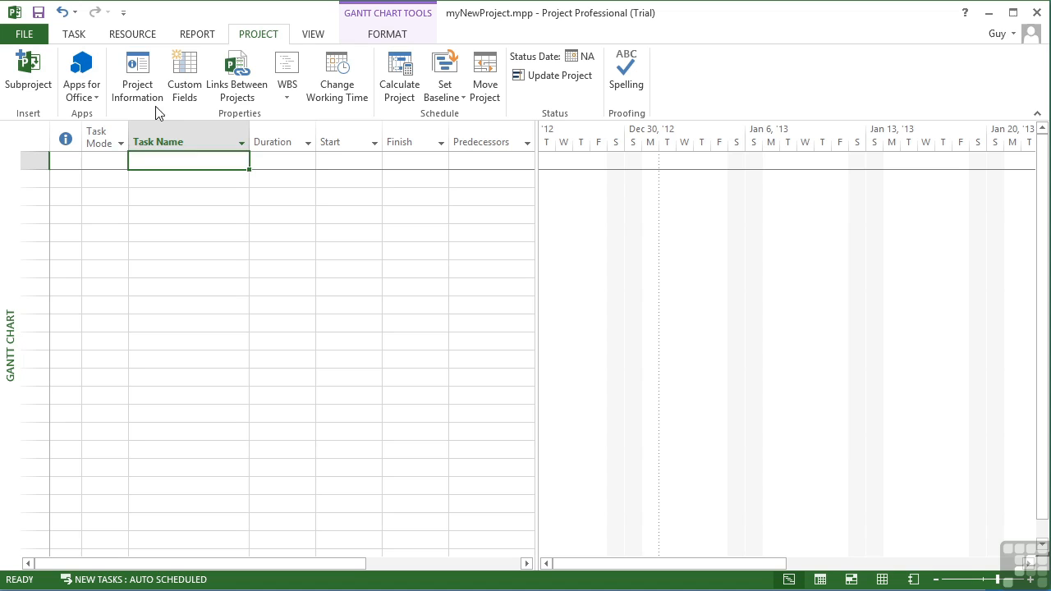
Review the start date, scheduling and calendar settings in the Project Information dialog and accept them
{"action": "left_click", "coordinate": [148, 82]}
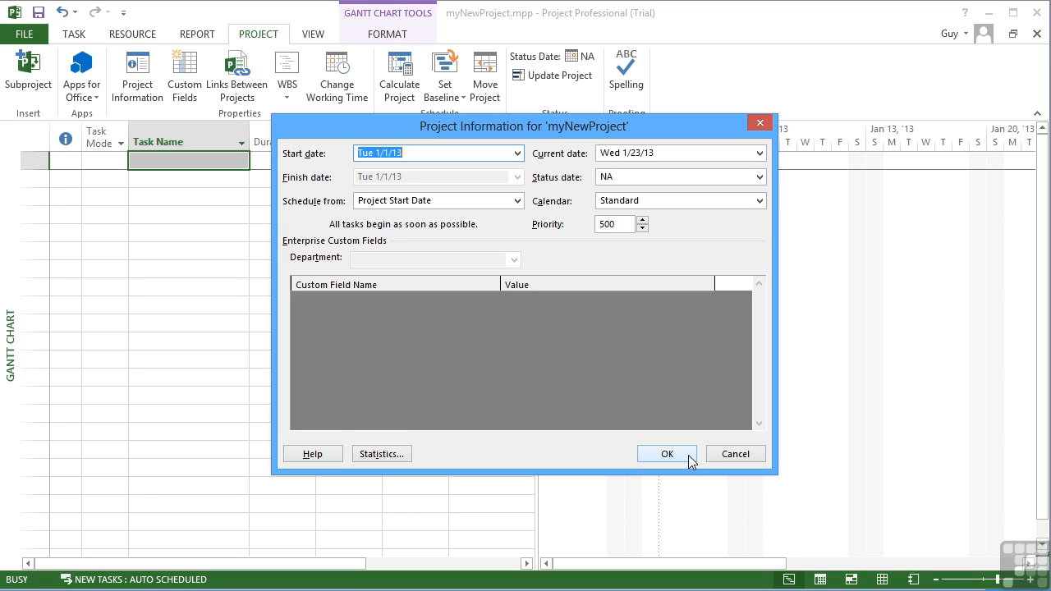
{"action": "left_click", "coordinate": [667, 454]}
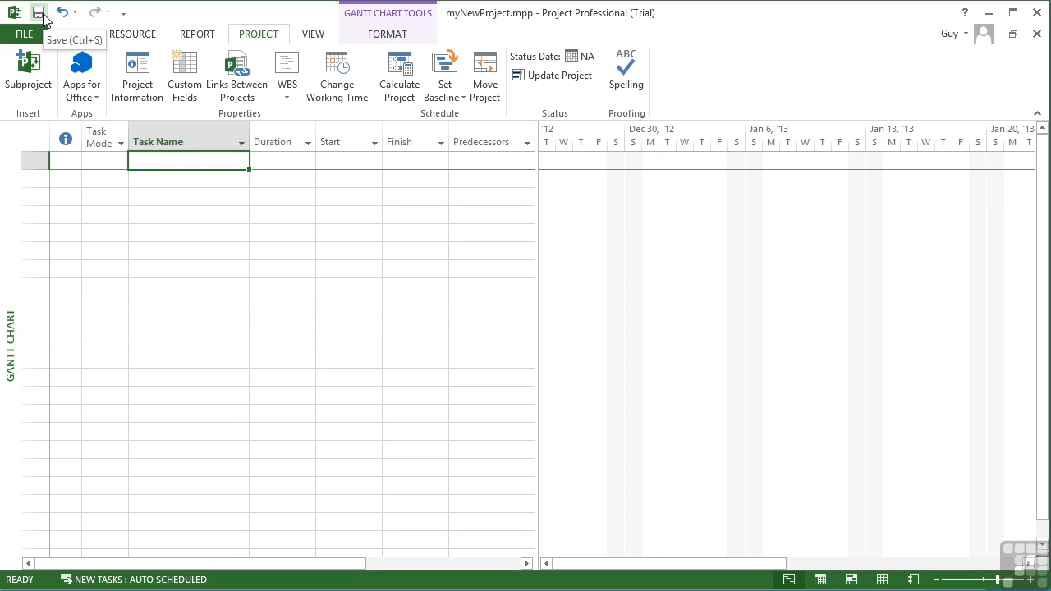
{"action": "mouse_move", "coordinate": [123, 141]}
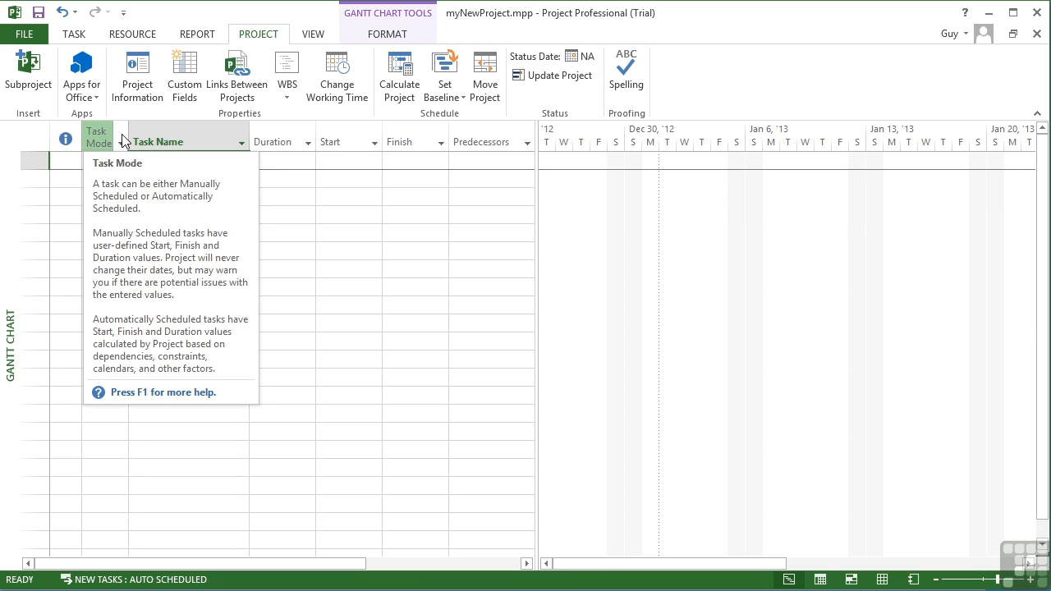